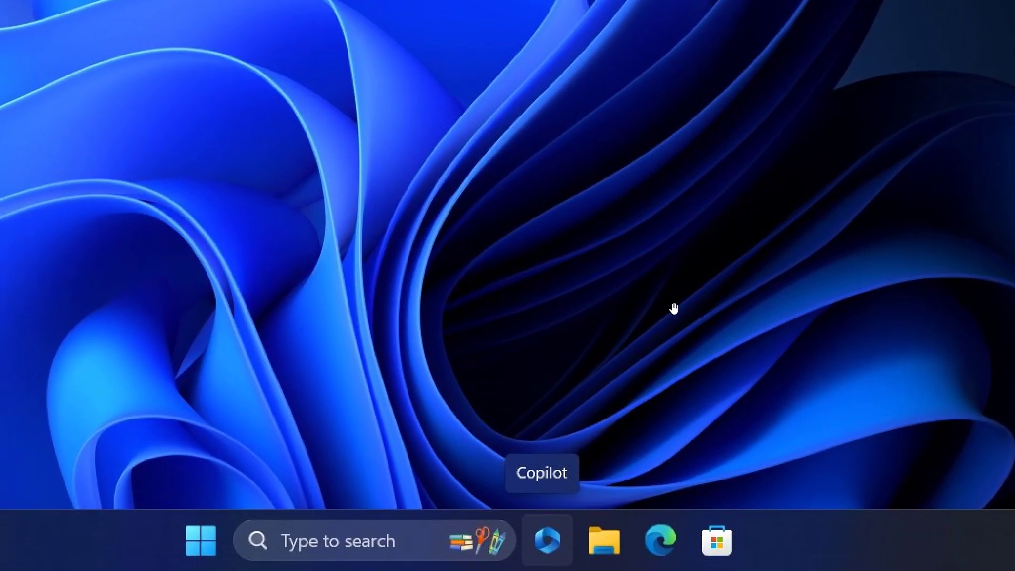
Hover the Copilot taskbar button beside search to show its tooltip and click it.
left_click(566, 548)
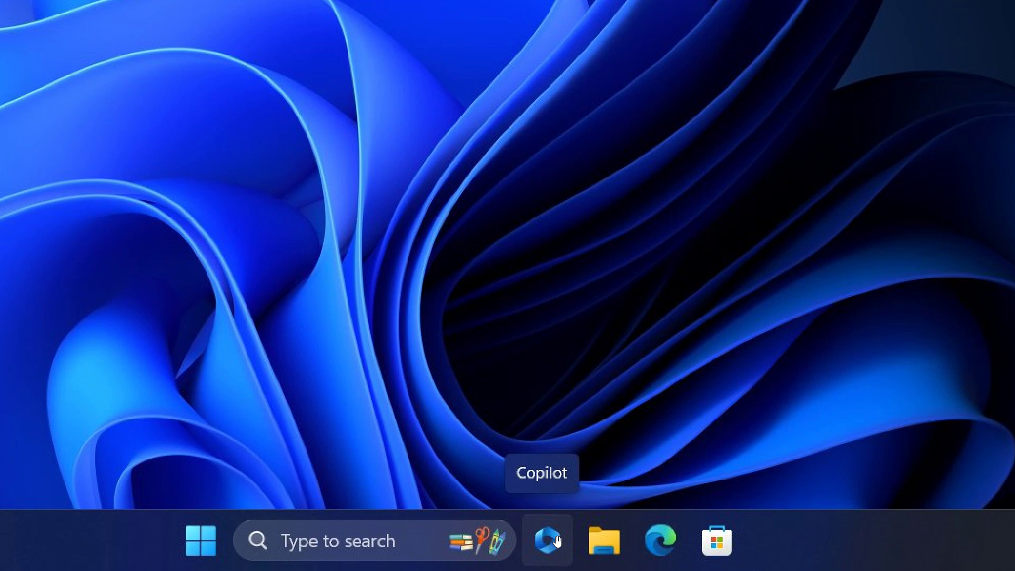